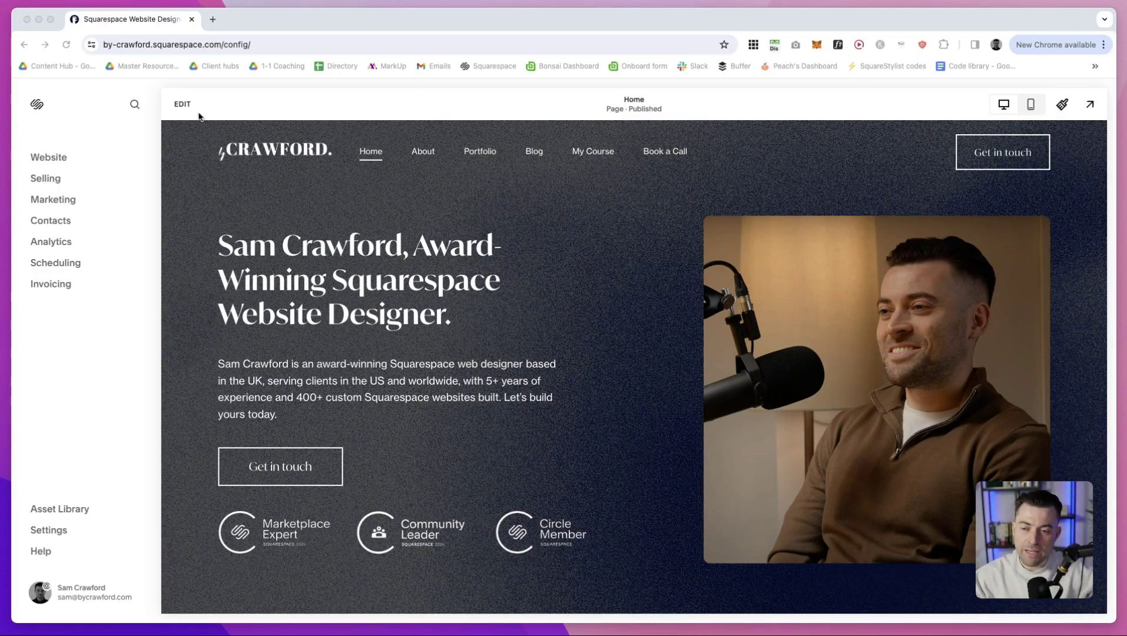
Start a new post from the Blog page's post list.
click(46, 157)
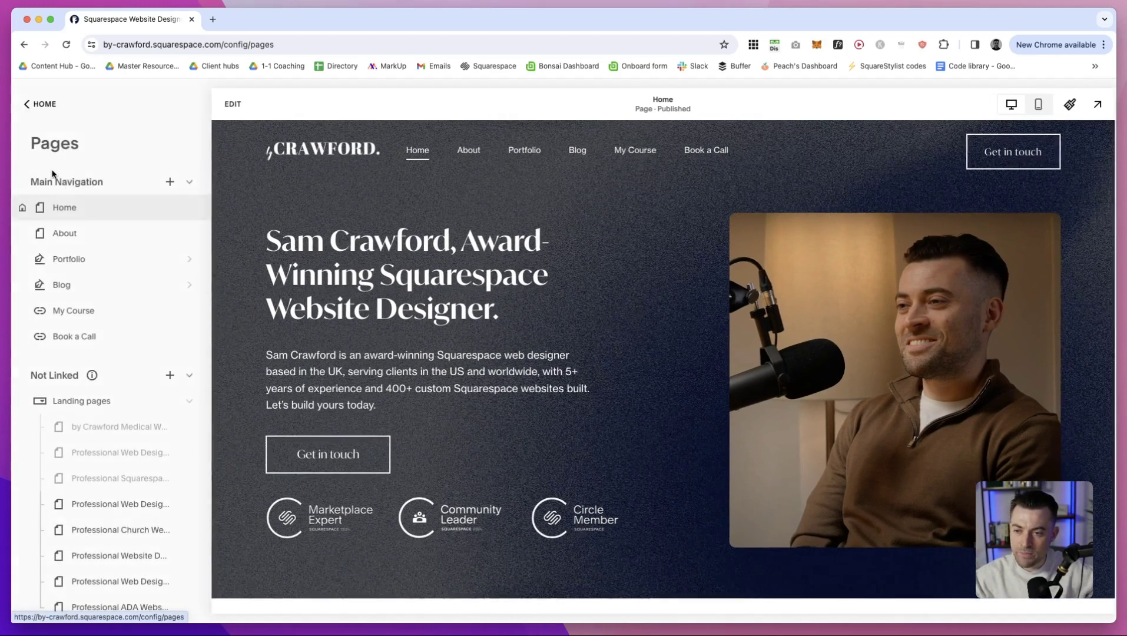
click(82, 288)
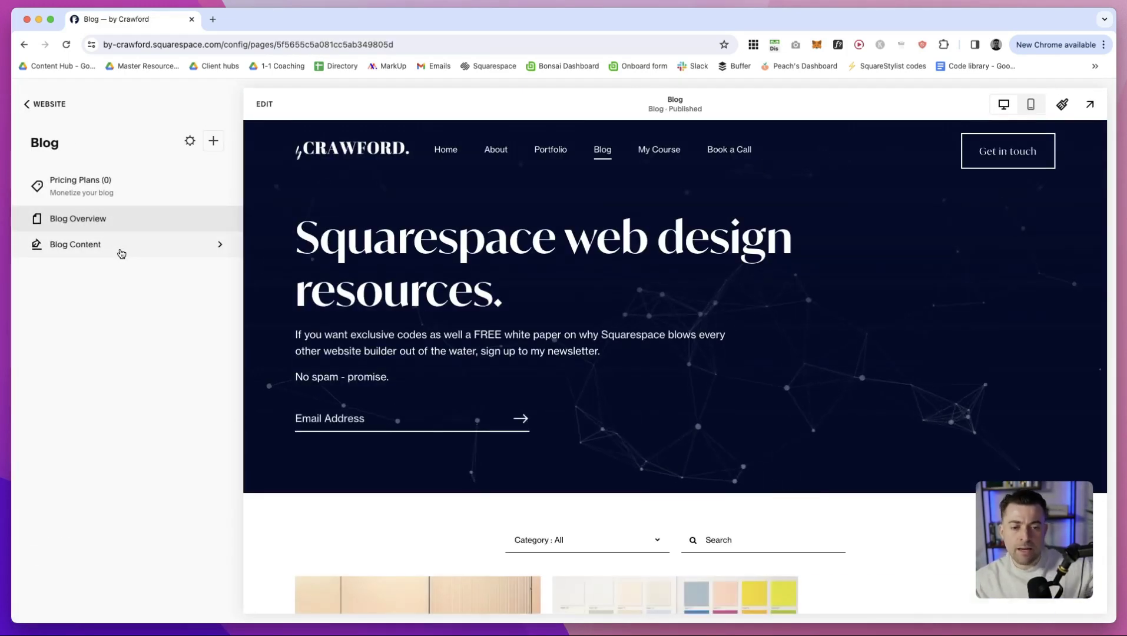
click(121, 253)
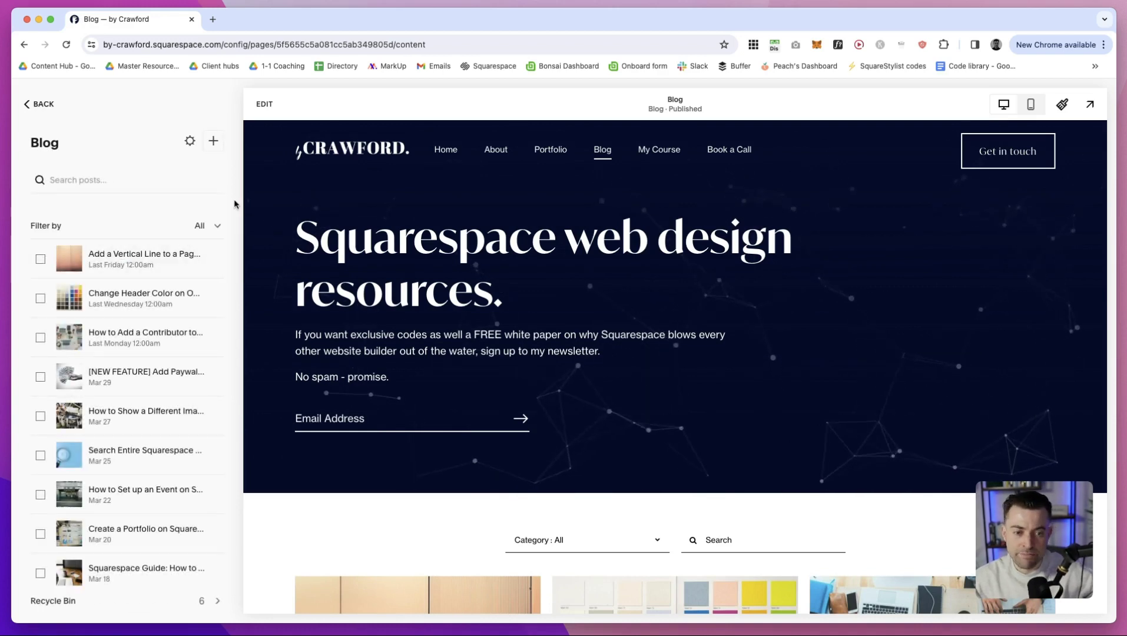
click(212, 143)
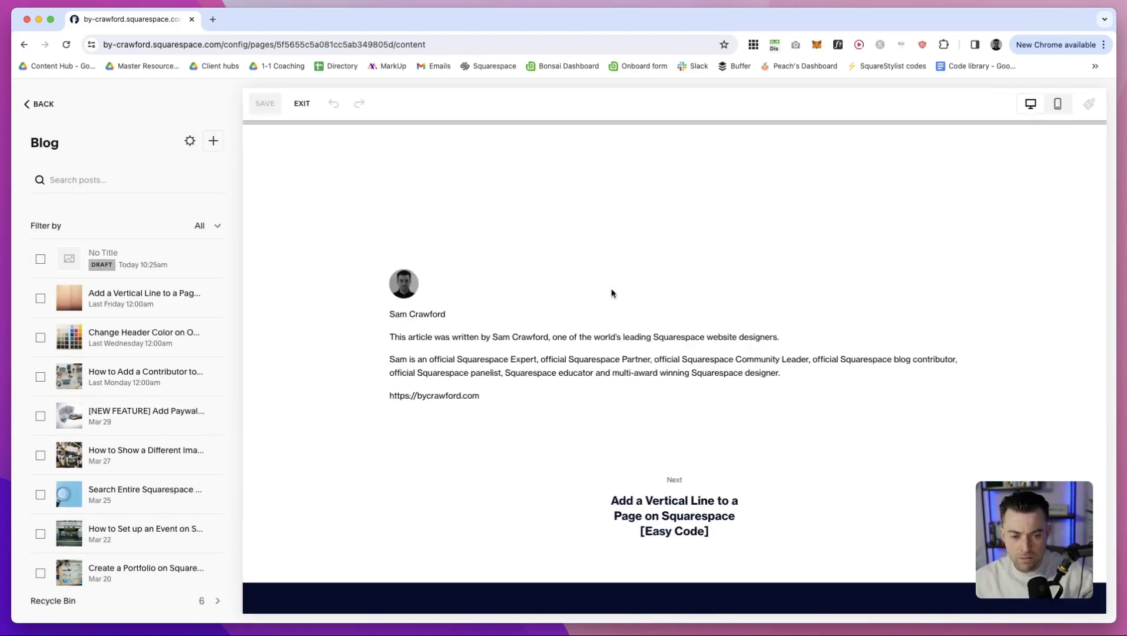
Title the post 'How to link your blog post to an external URL' and save the draft.
click(467, 277)
text(Hope to)
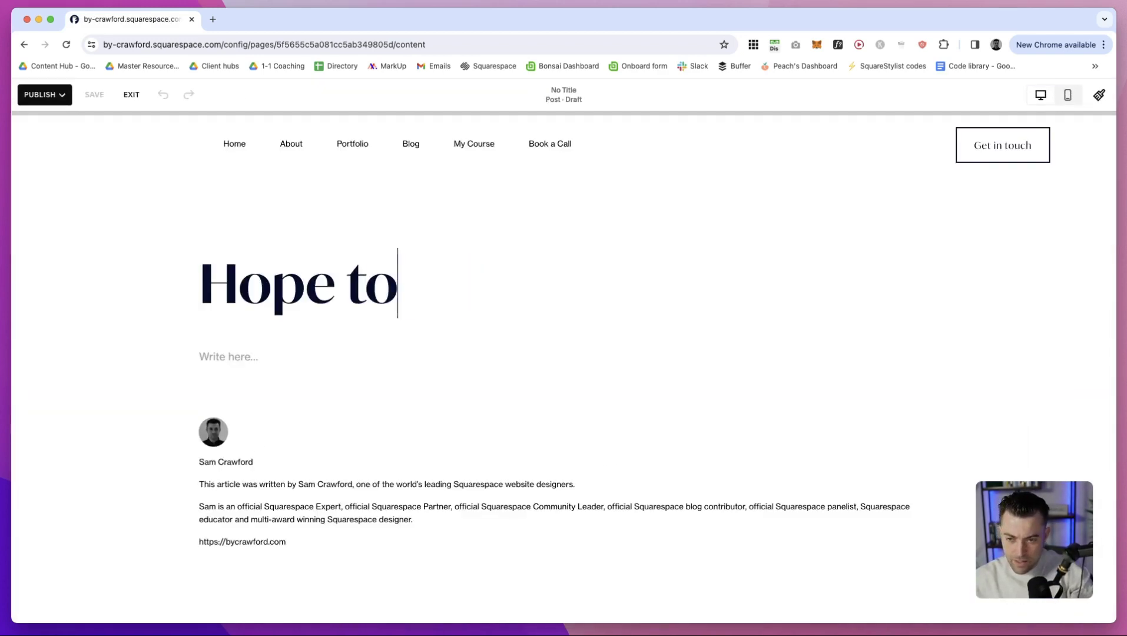
key(BackSpace)
key(BackSpace)
key(BackSpace)
key(BackSpace)
key(BackSpace)
text(w to link your blogpost)
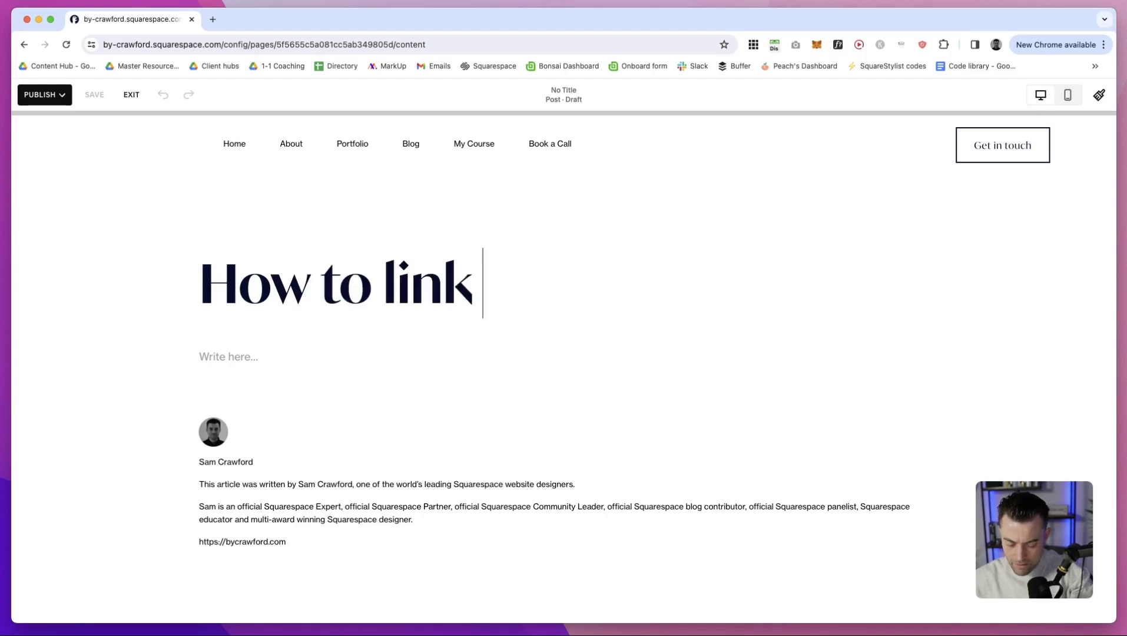
key(BackSpace)
key(BackSpace)
key(BackSpace)
key(BackSpace)
text(post)
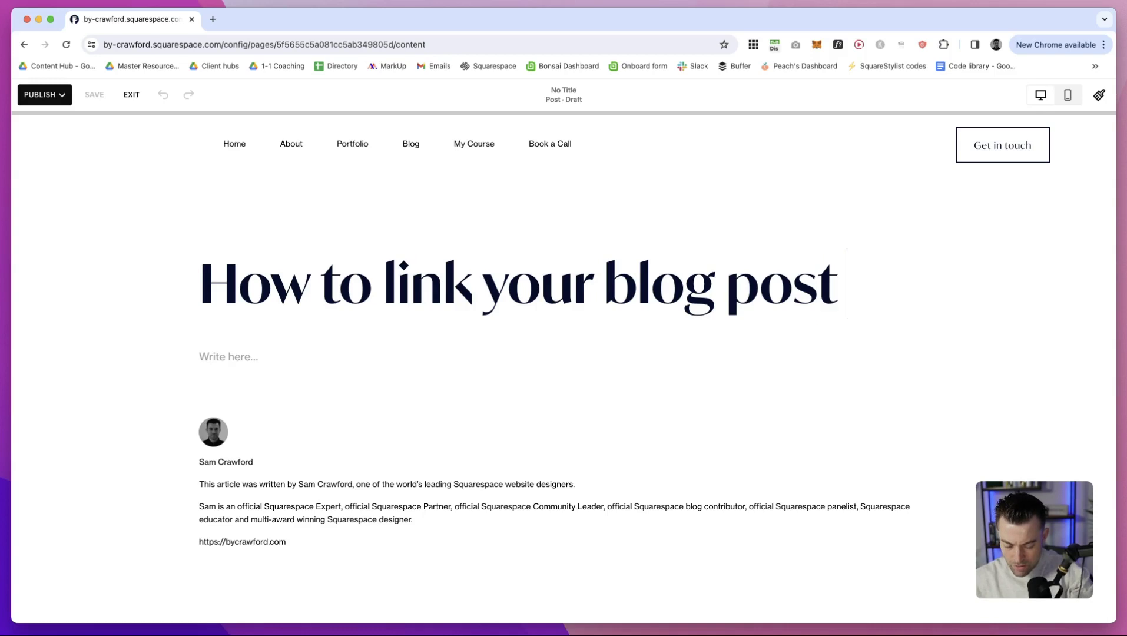
text( to an exterma)
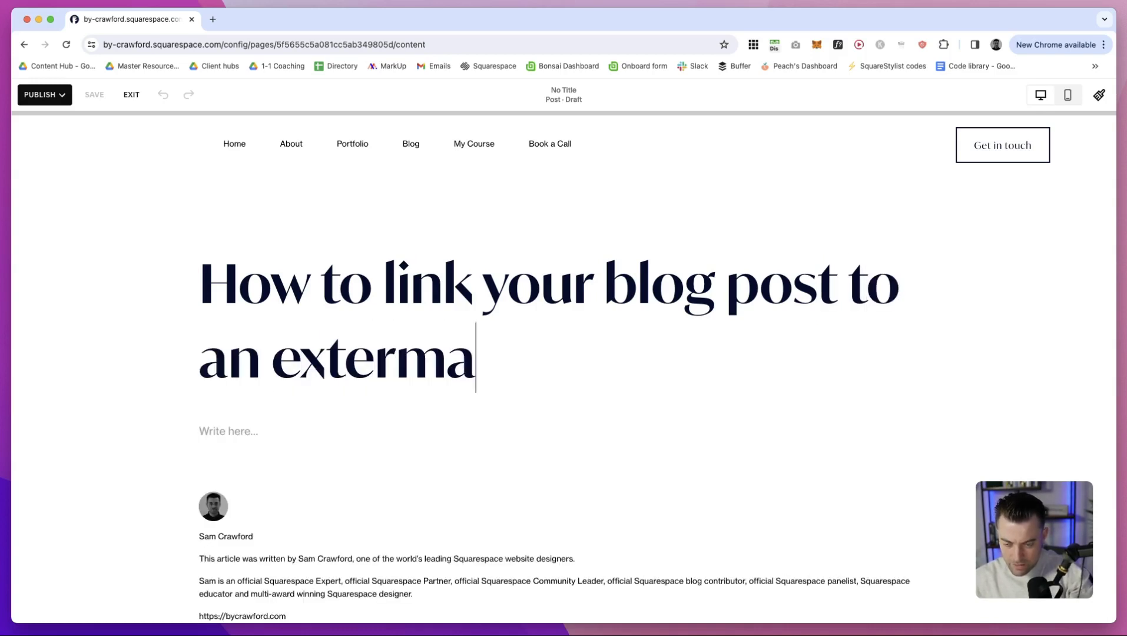
key(BackSpace)
key(BackSpace)
text(nal URL)
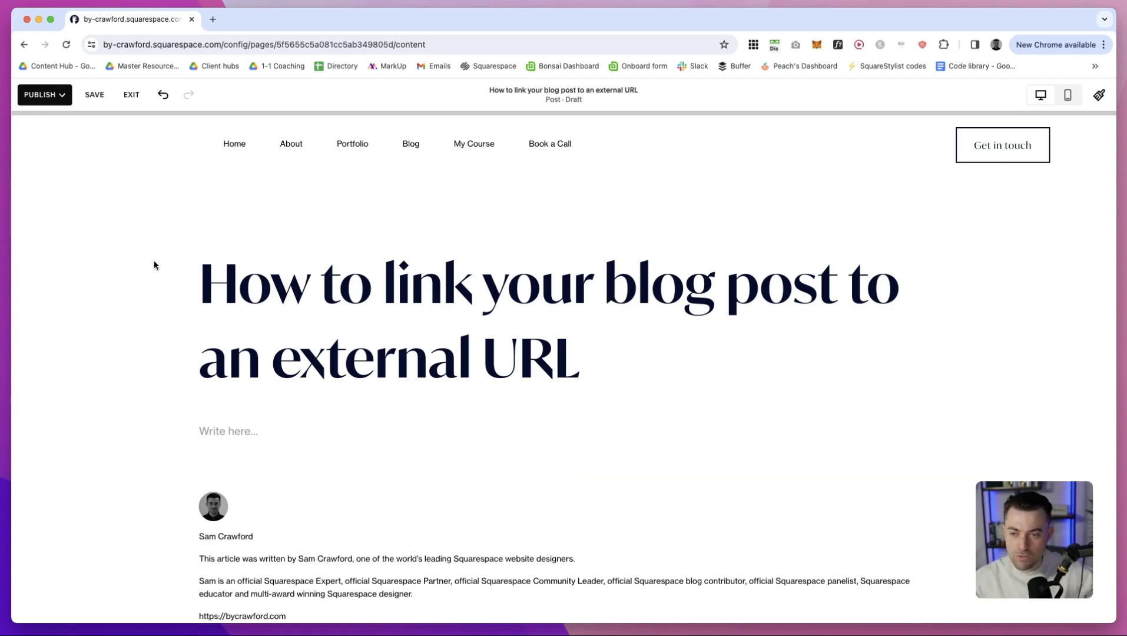
click(93, 96)
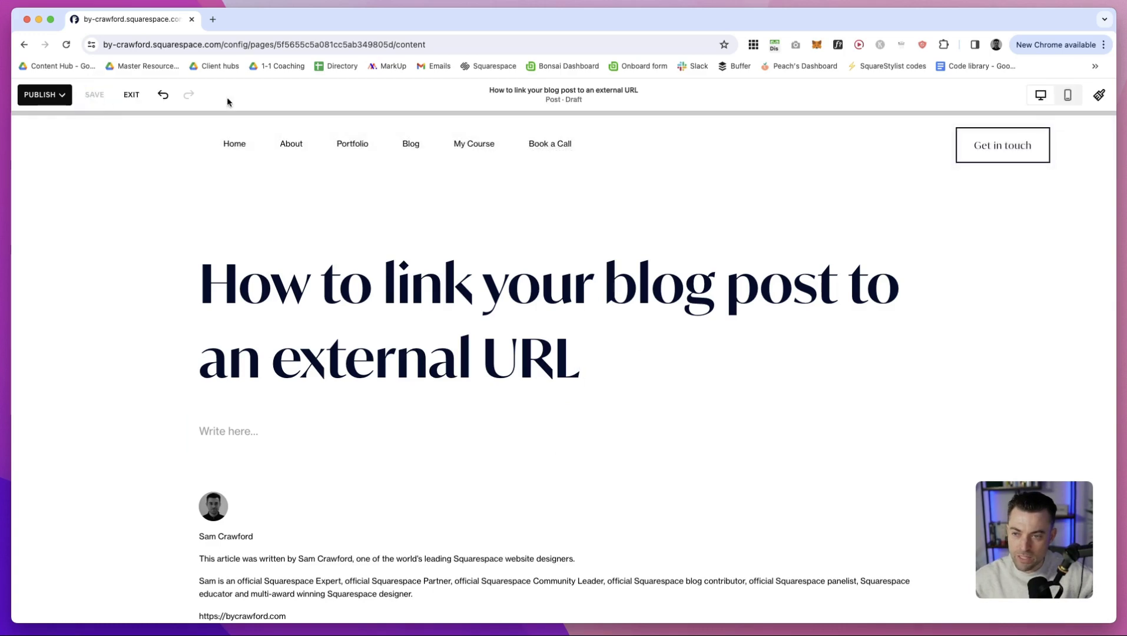
Set the post's Source URL to google.com, link the title to it, and save the settings.
click(577, 94)
scroll(733, 353, down, 5)
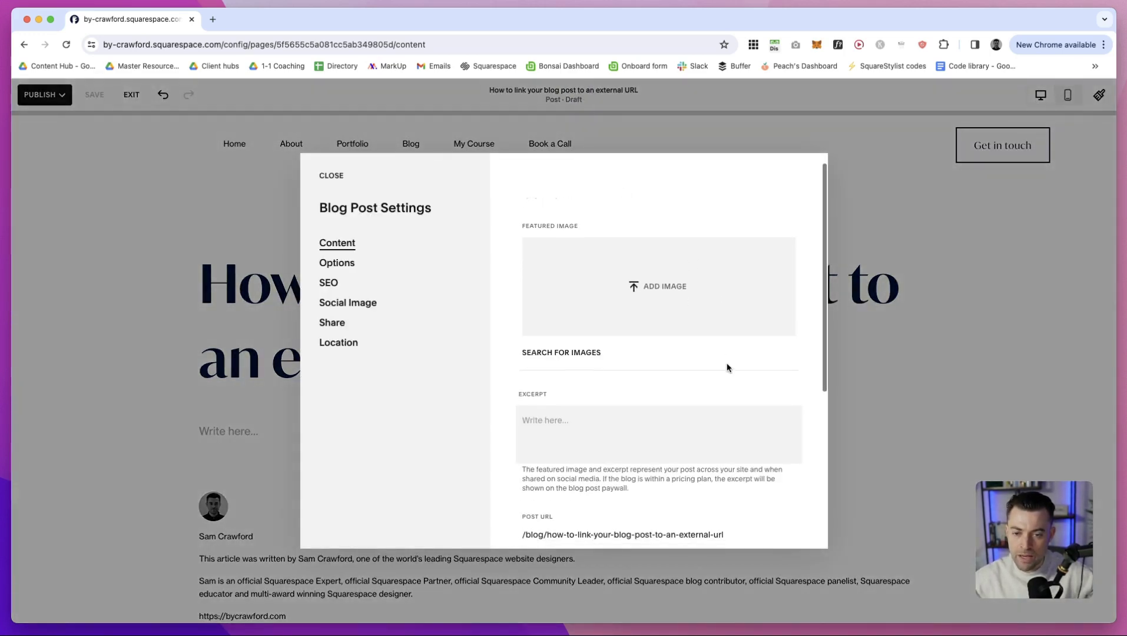
scroll(640, 365, down, 2)
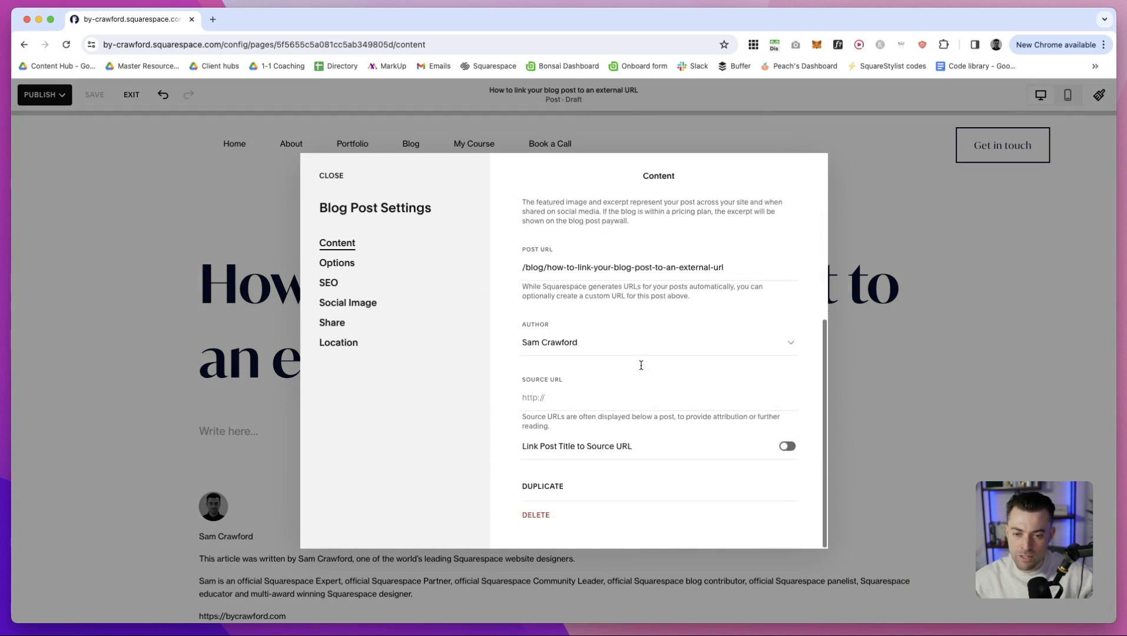
drag(521, 380, 570, 380)
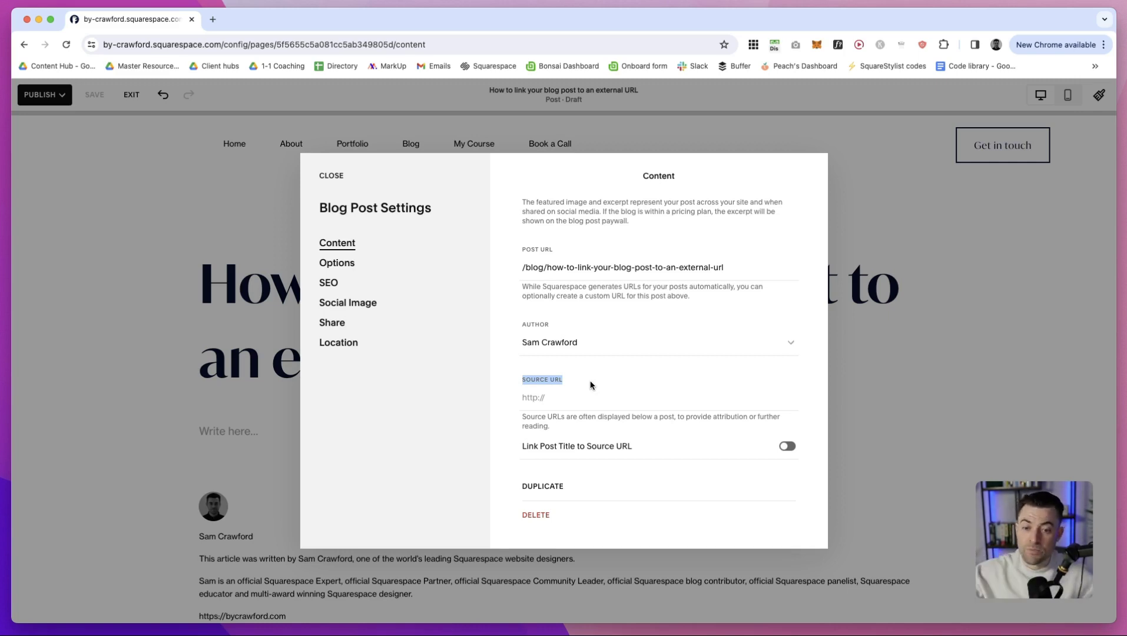
click(592, 391)
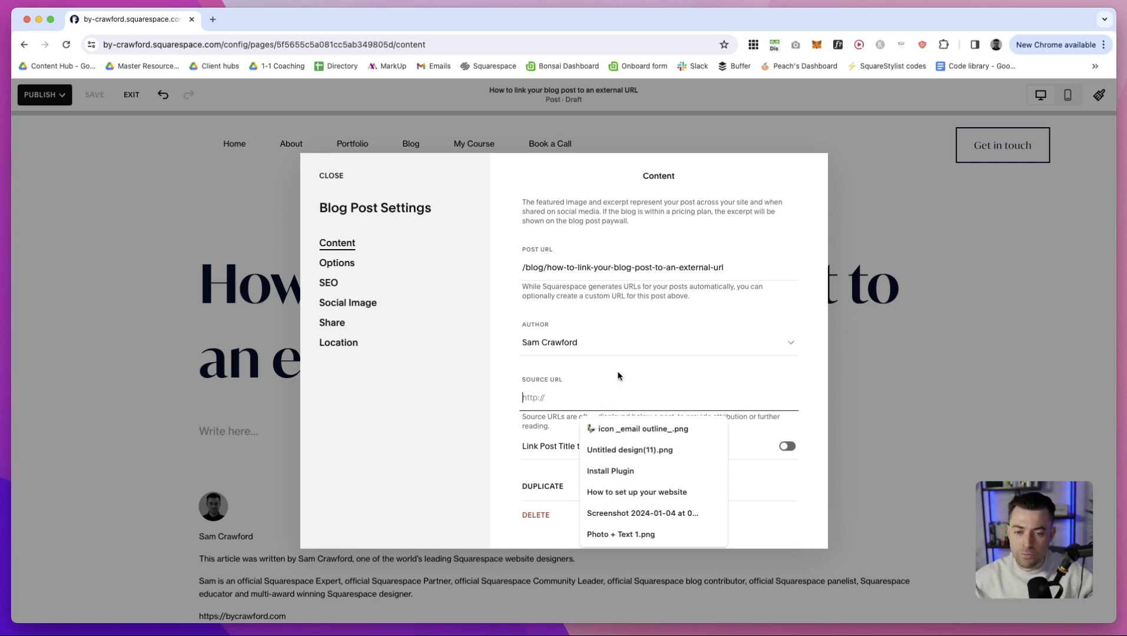
text(google.com)
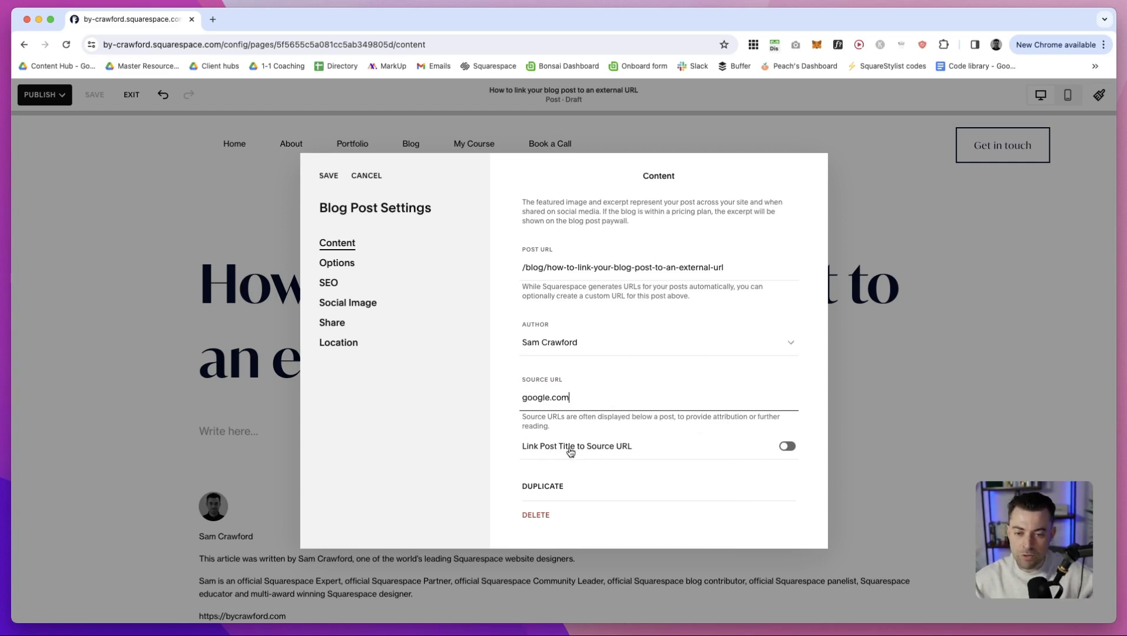
click(787, 447)
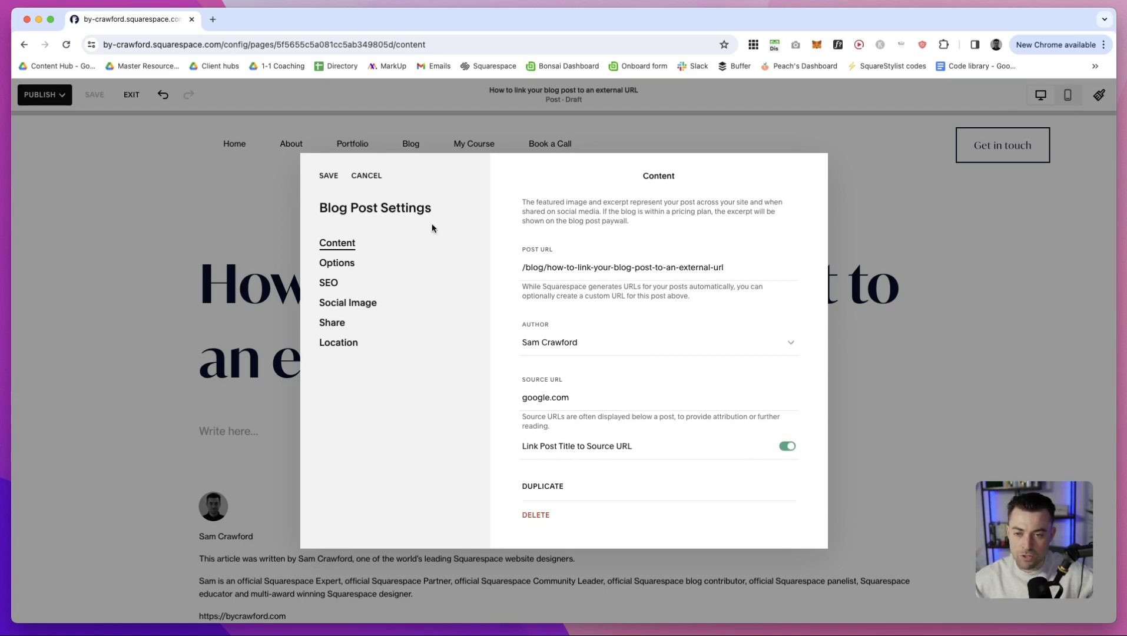
click(329, 176)
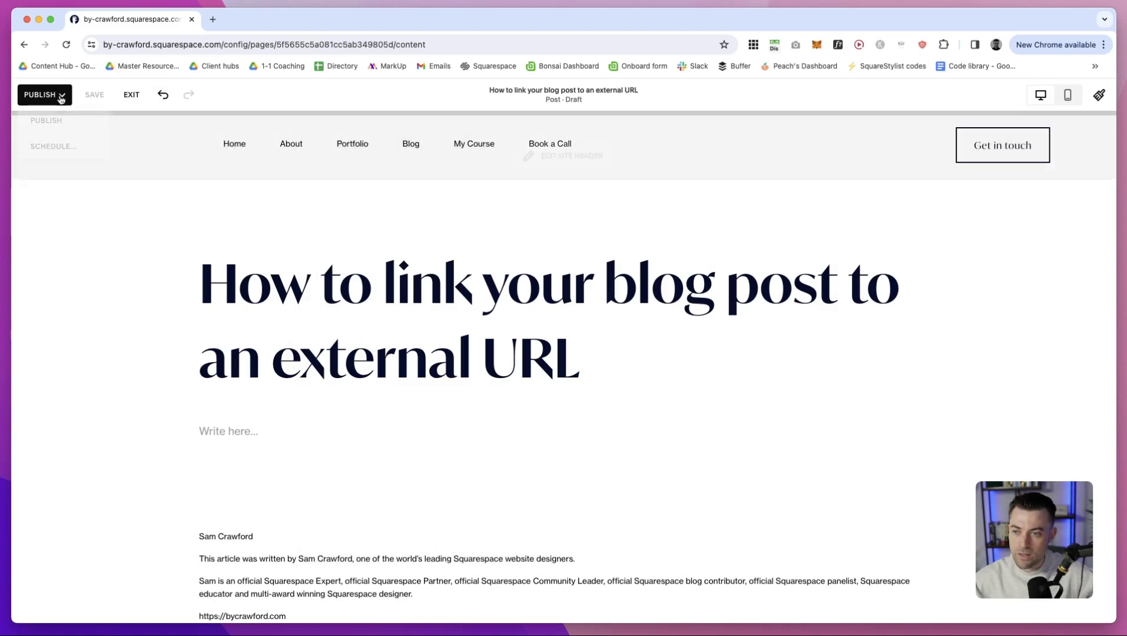
Publish the post and exit the editor.
click(42, 94)
click(55, 118)
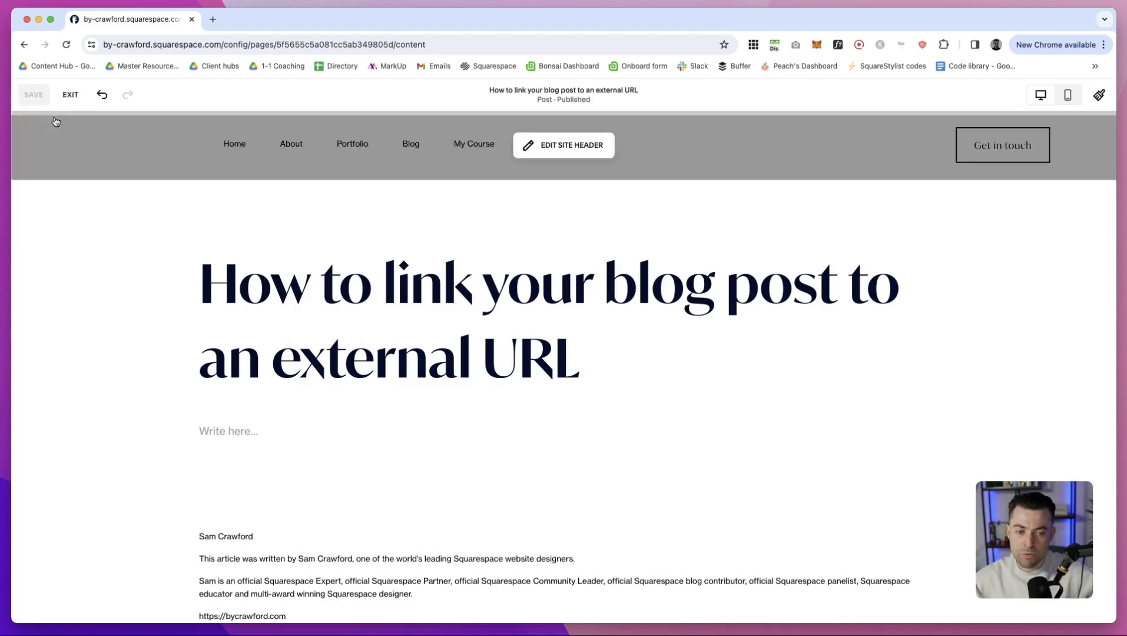
click(75, 93)
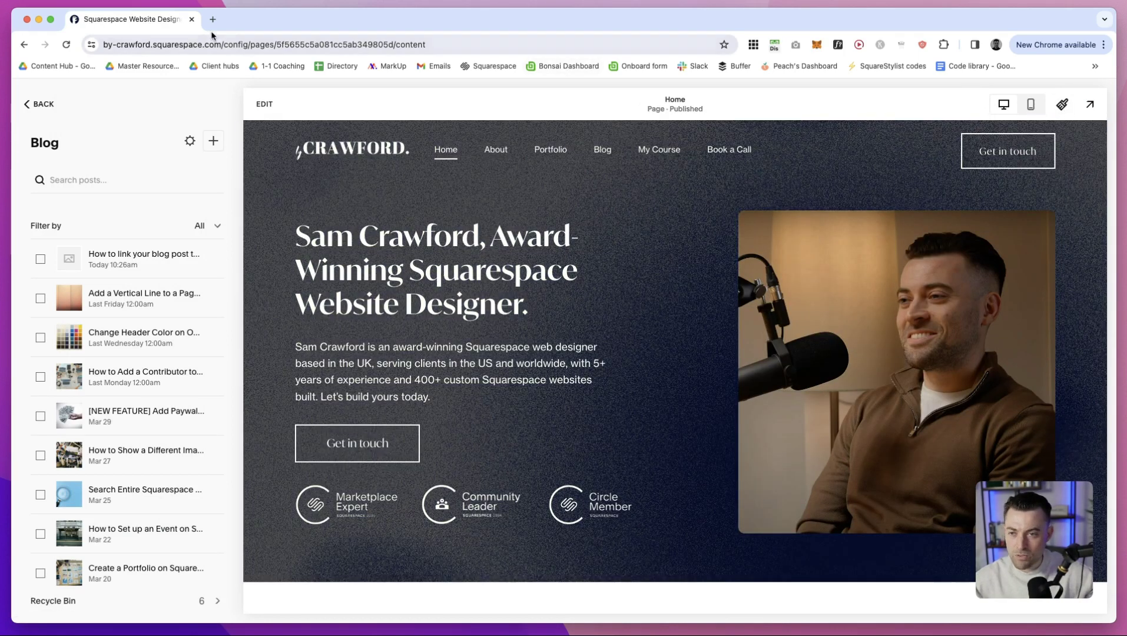
Load bycrawford.com's blog in a new tab and follow the new post's title, then return to the editor.
click(213, 19)
text(by)
key(Return)
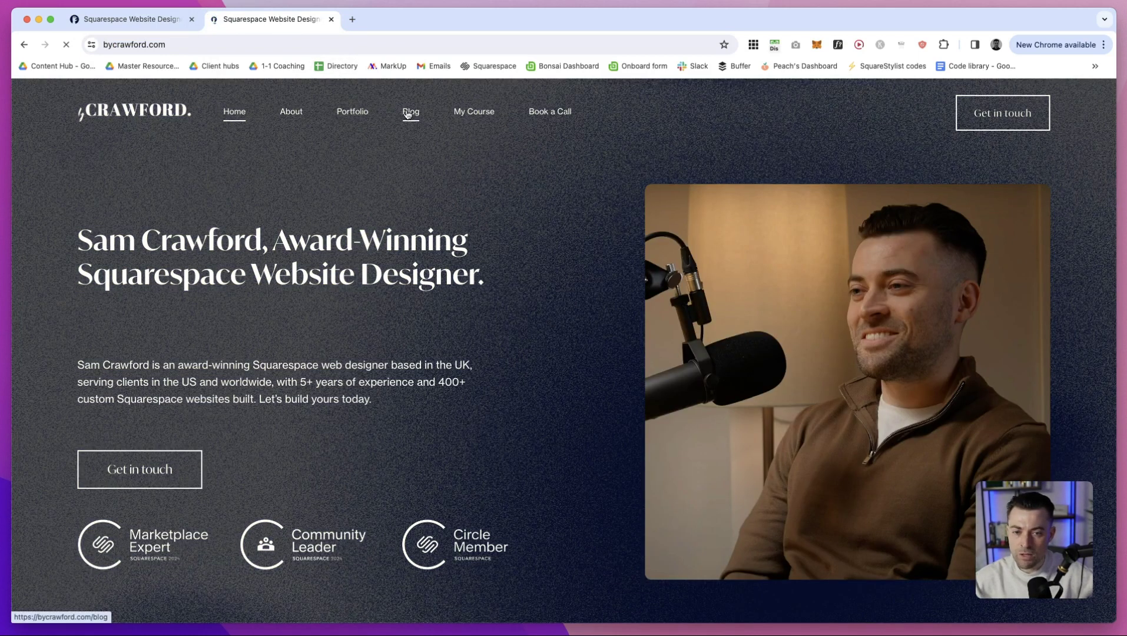
click(407, 114)
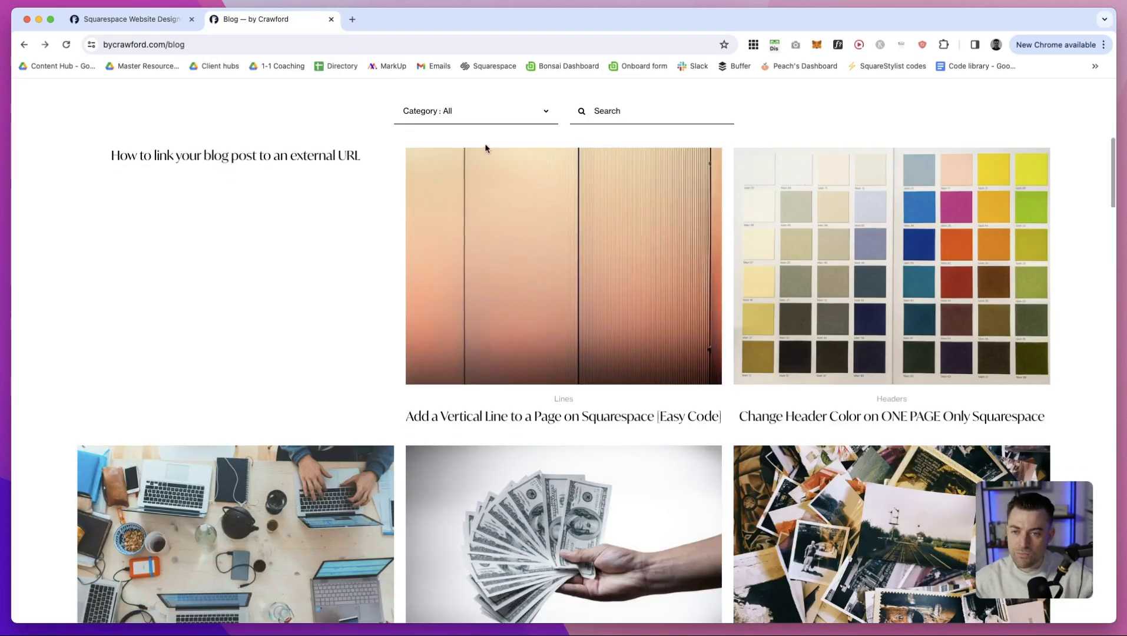
click(240, 159)
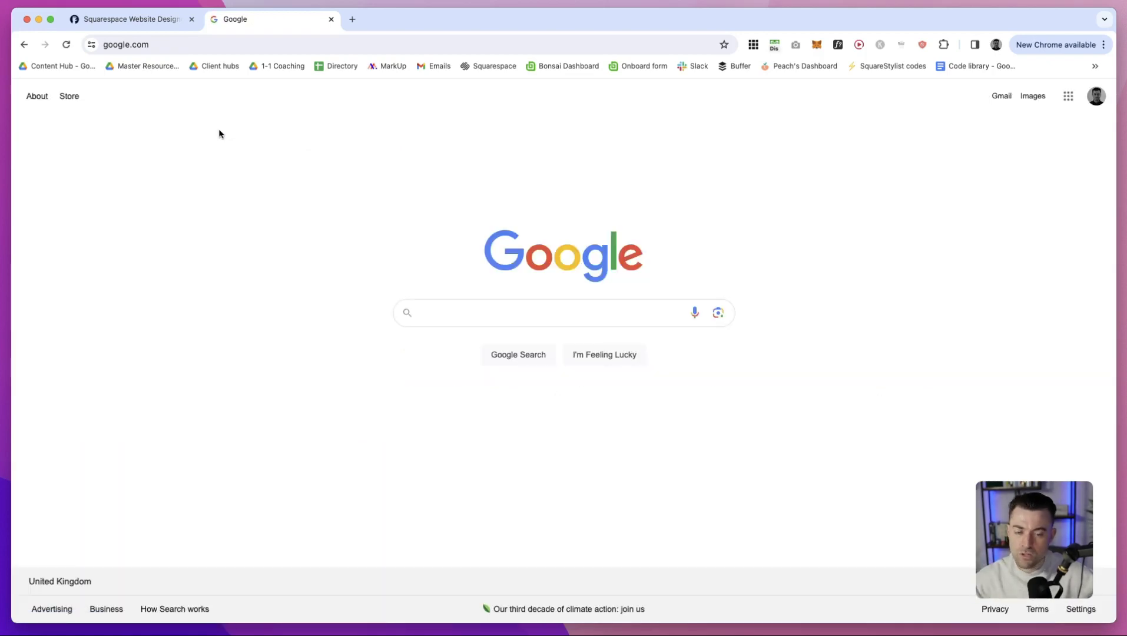
click(110, 23)
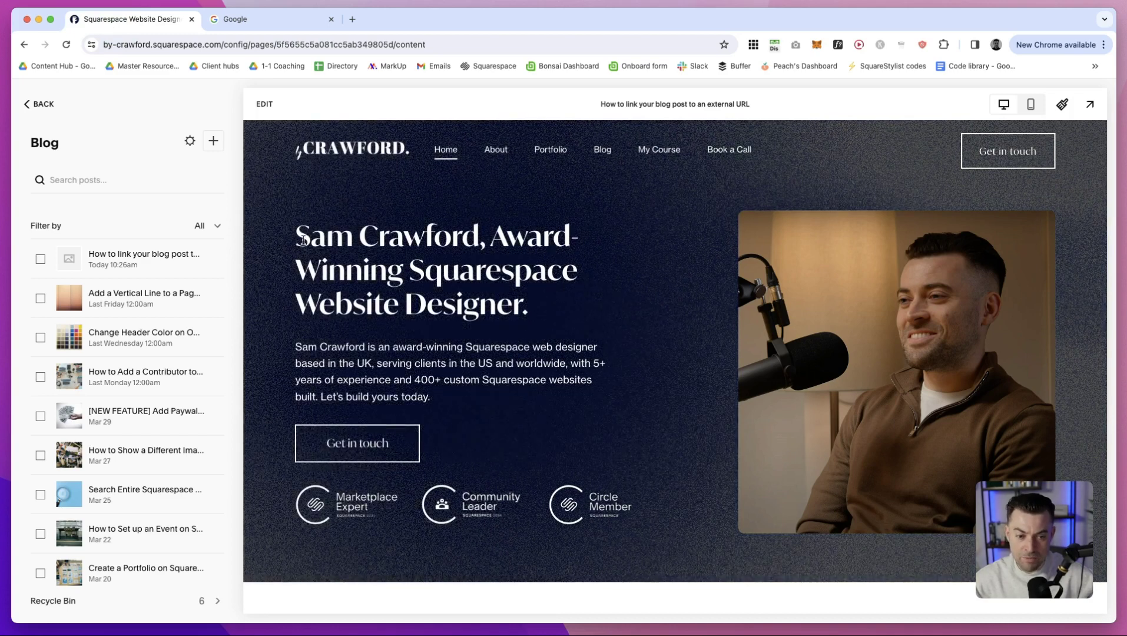
Replace the first post's Source URL with google.com in its content settings and save.
click(217, 262)
click(215, 285)
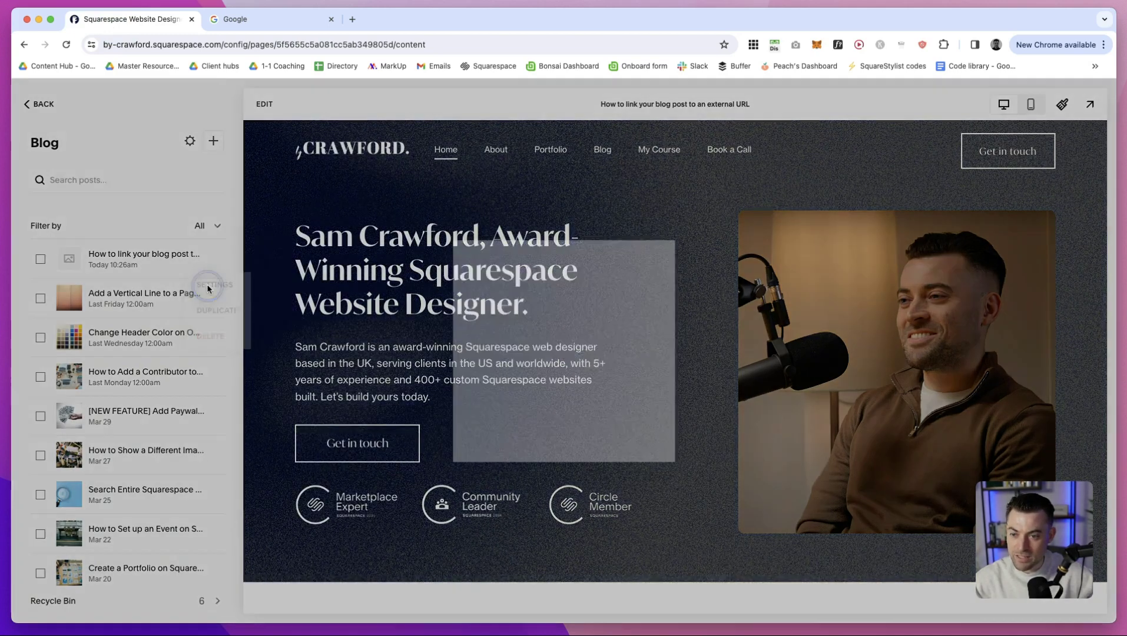
click(337, 263)
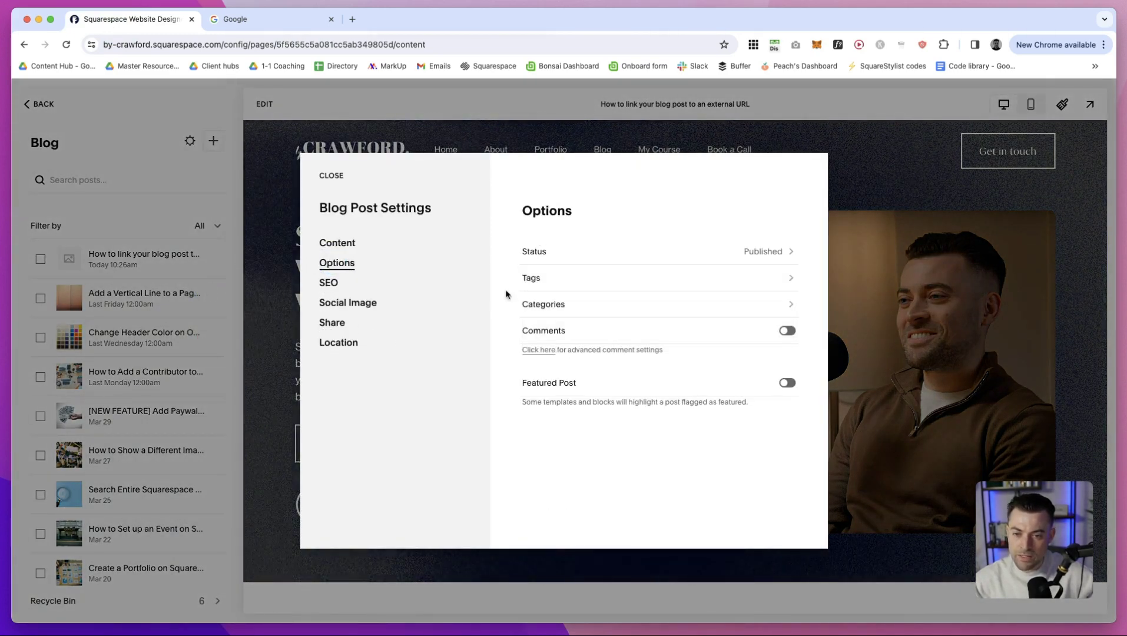
click(337, 243)
scroll(589, 365, down, 5)
triple_click(576, 396)
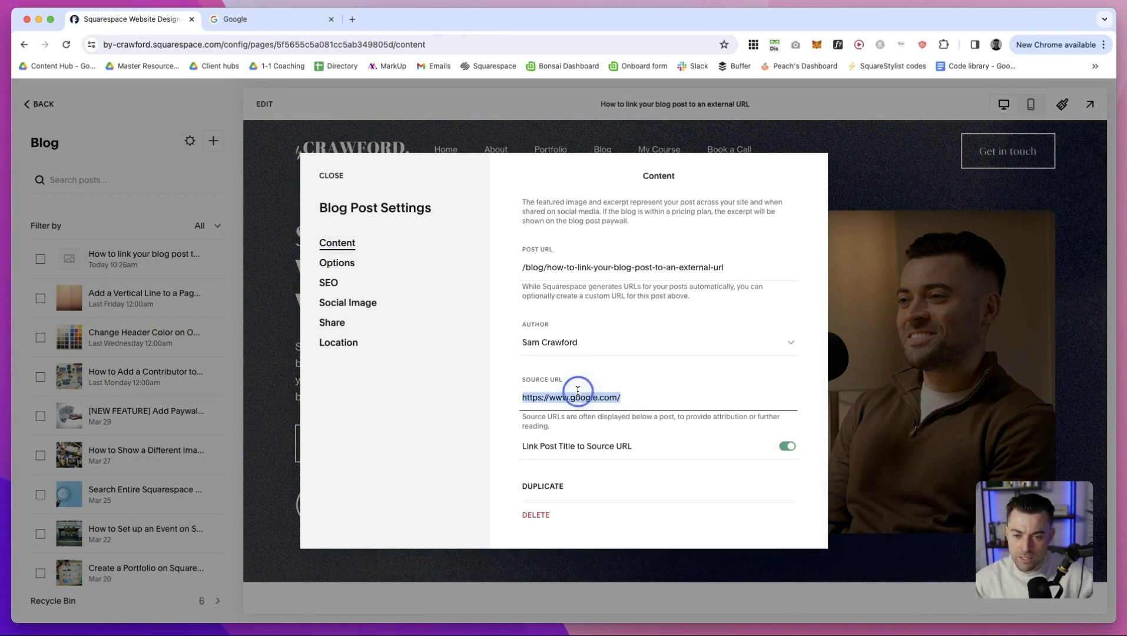
text(google.com)
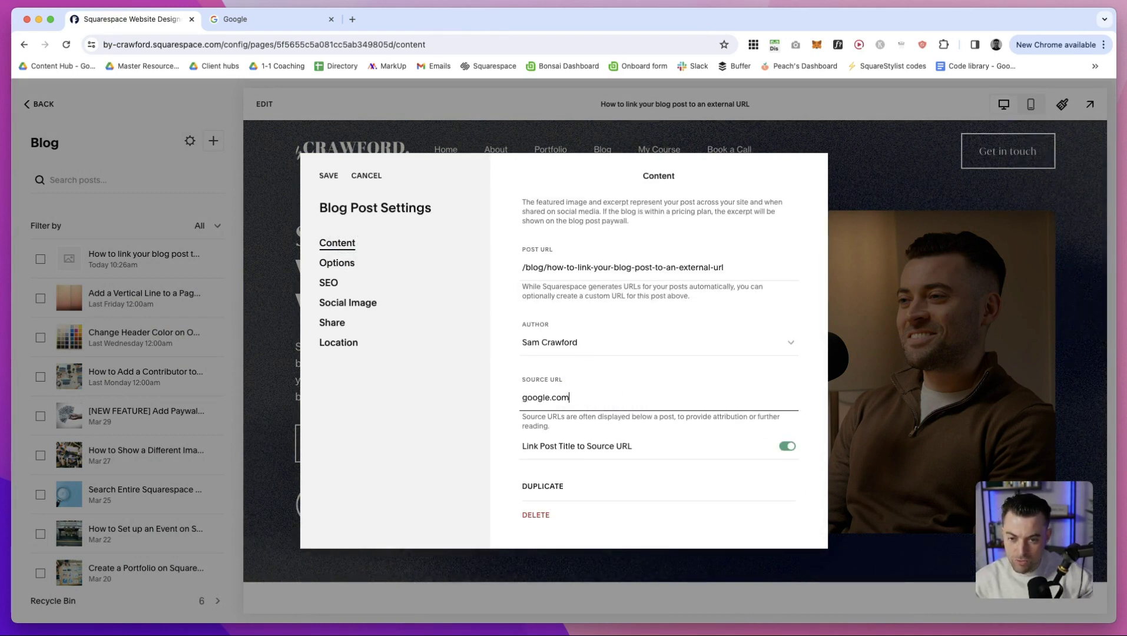
click(328, 175)
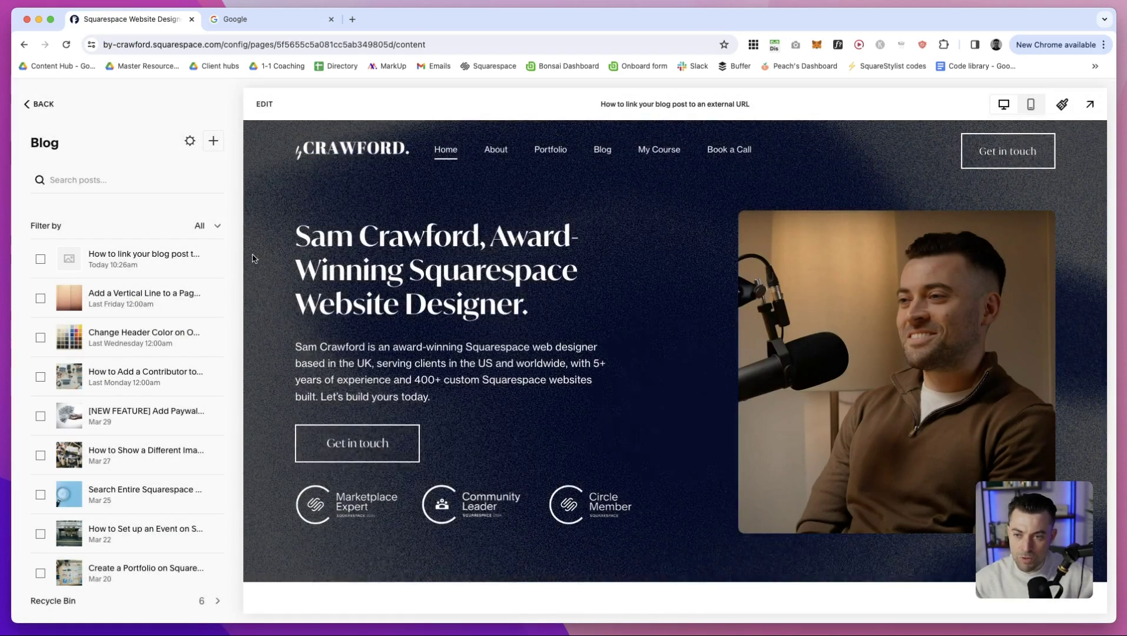
Glance at the live blog tab, then reopen the first post's settings.
mouse_move(226, 260)
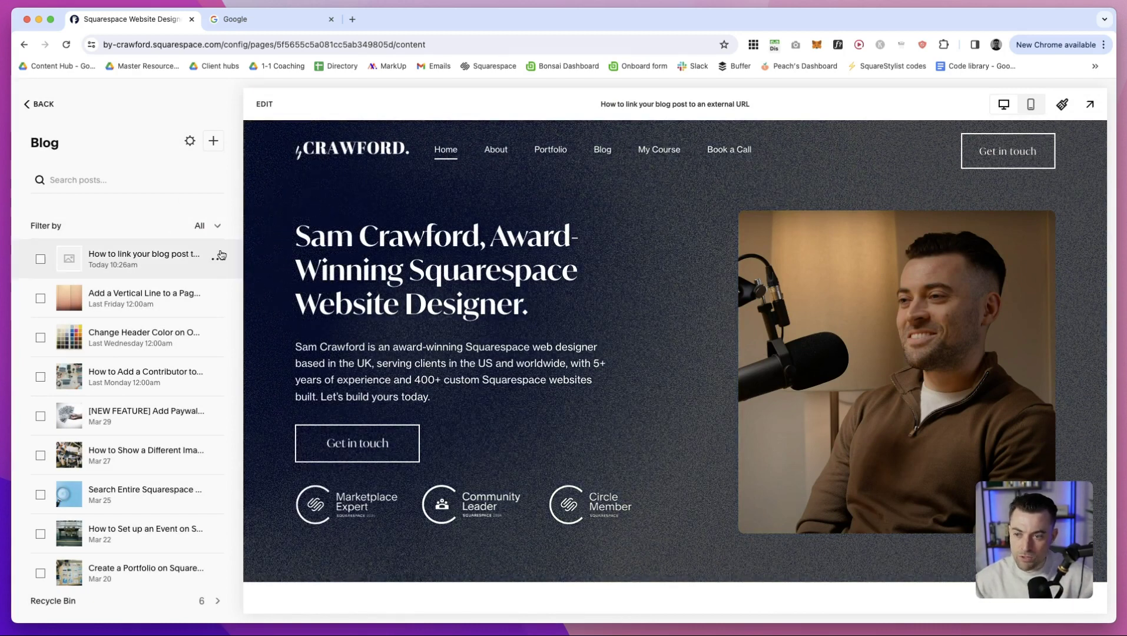
click(248, 19)
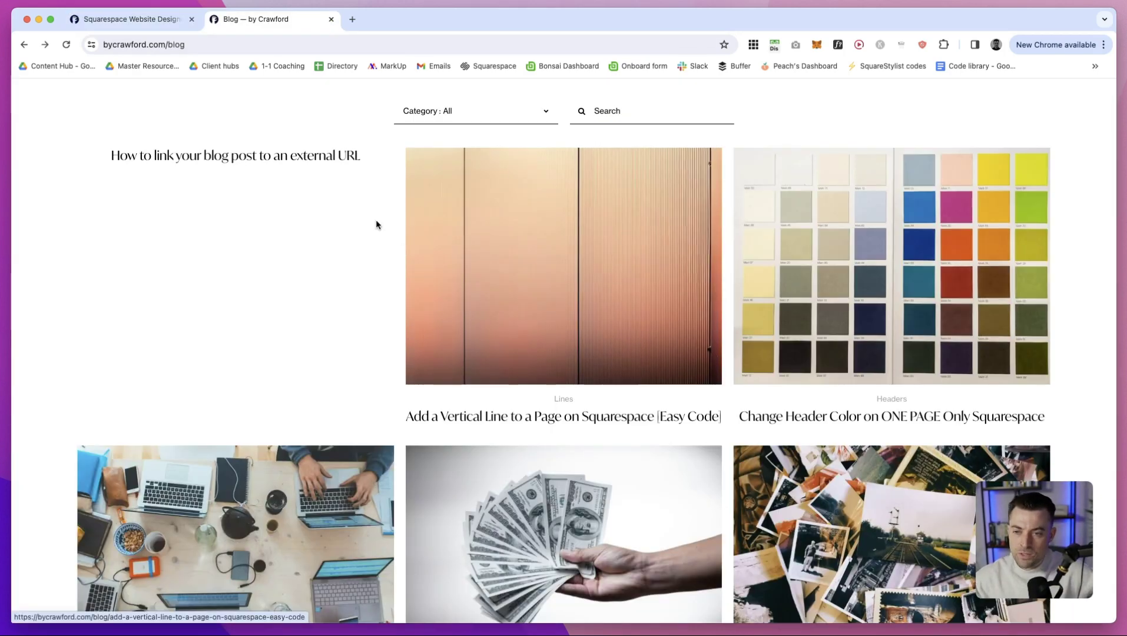
click(176, 18)
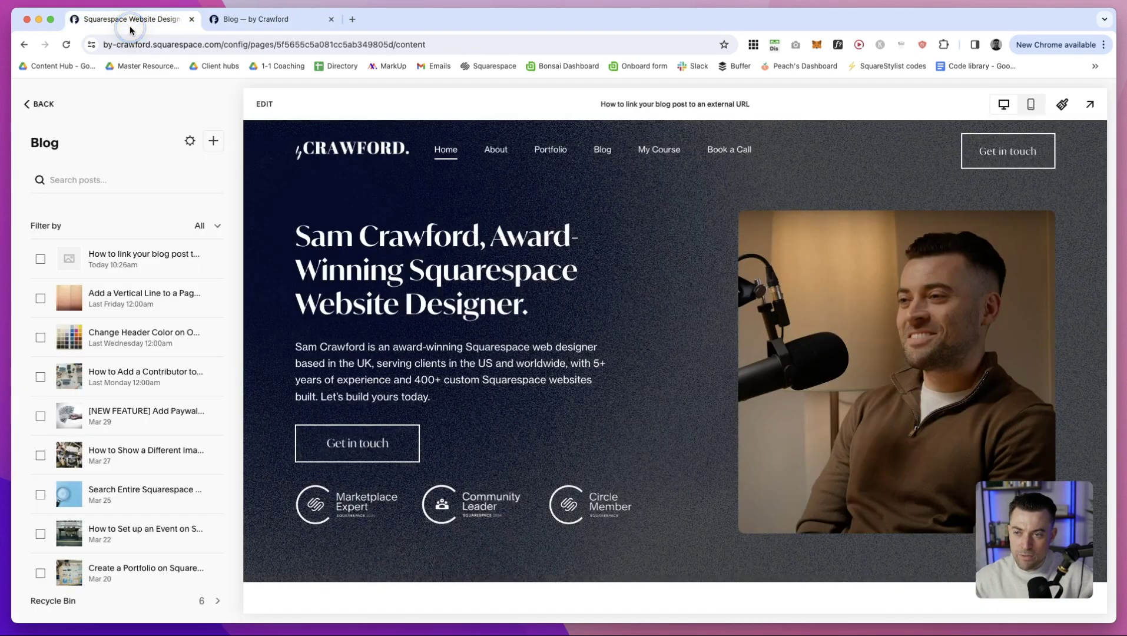
click(217, 259)
click(214, 284)
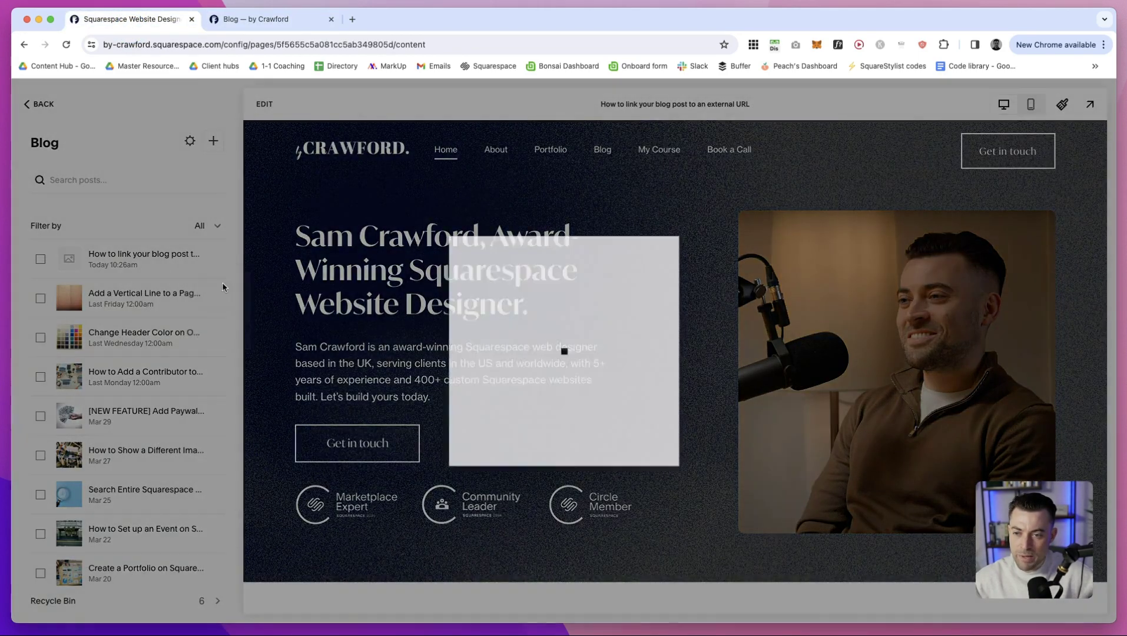
scroll(711, 422, down, 5)
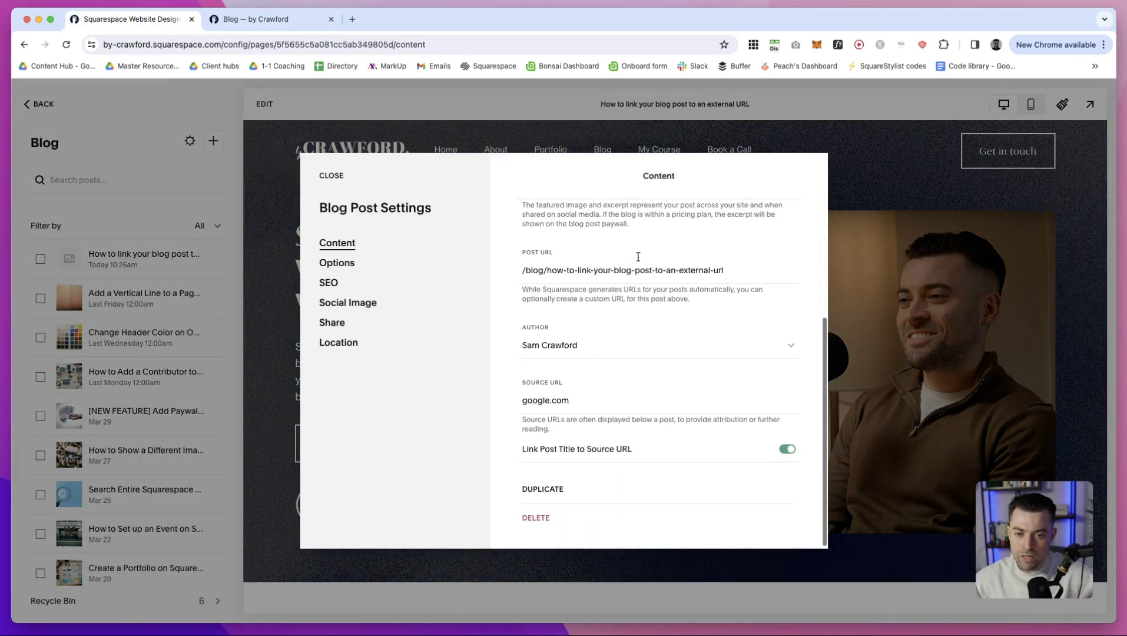
Follow the live post title and note the address bycrawford.com/google.com, then go back to the editor.
click(297, 19)
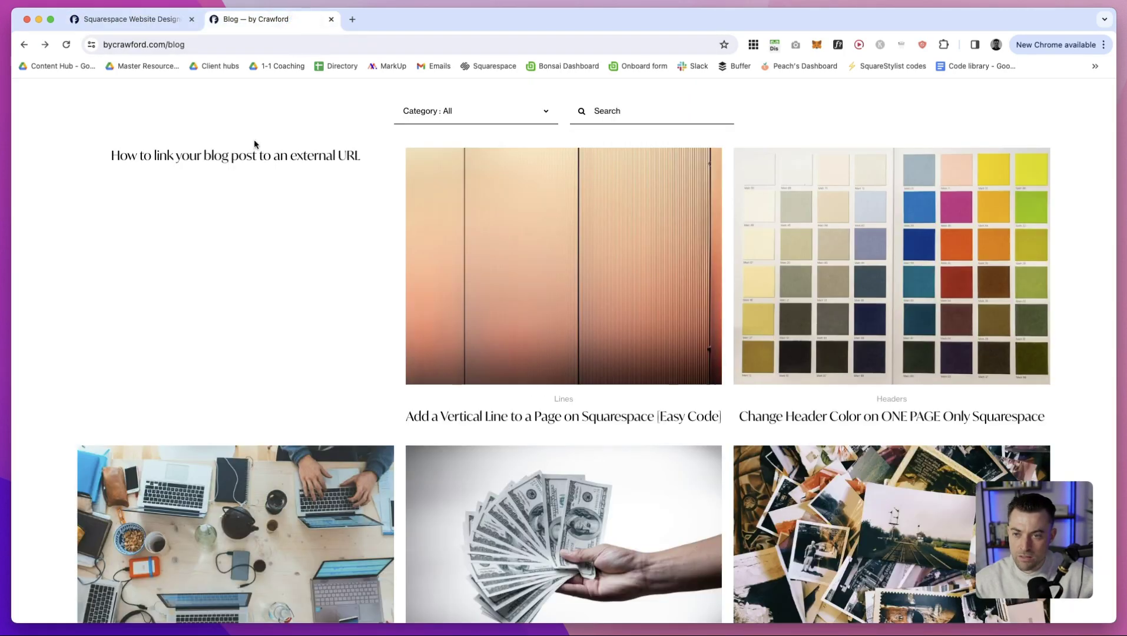
click(250, 158)
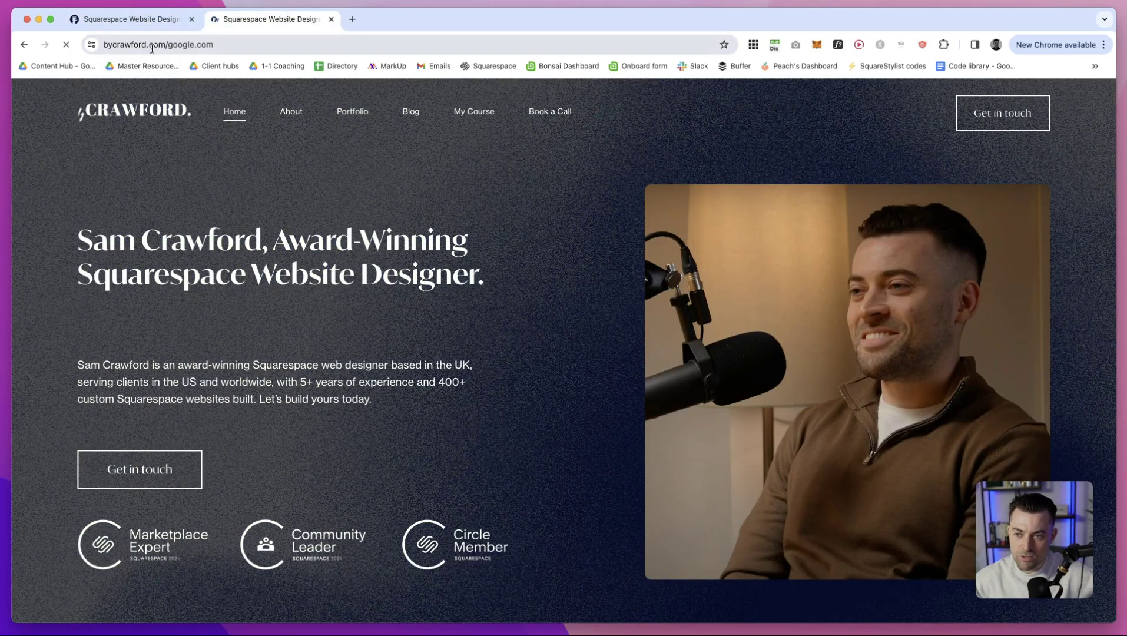
drag(163, 45, 247, 49)
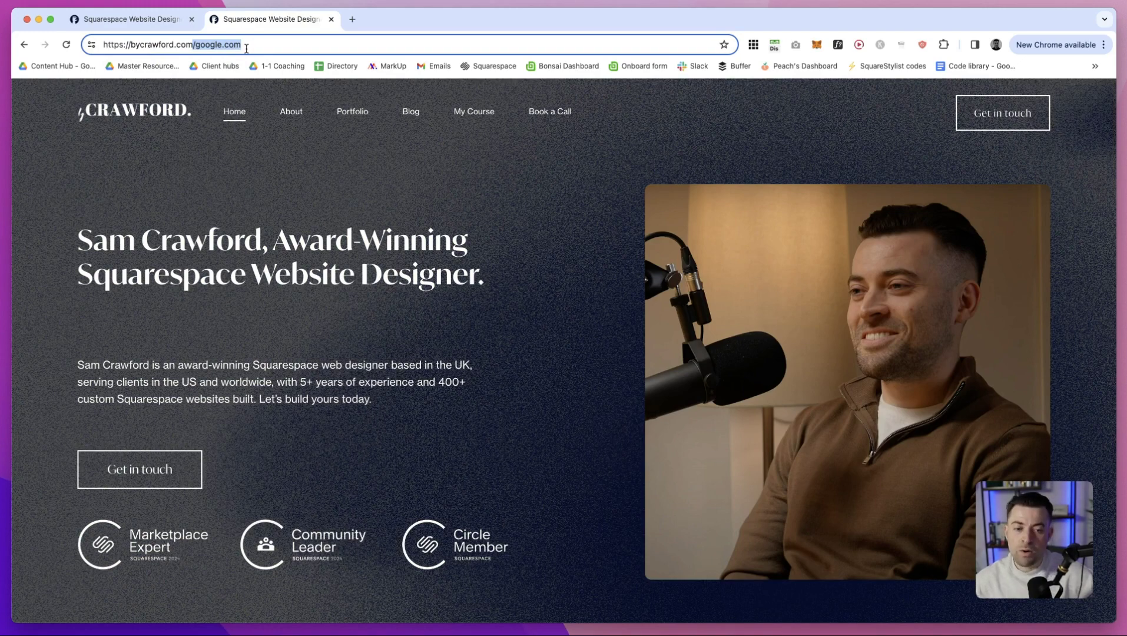
scroll(289, 244, down, 10)
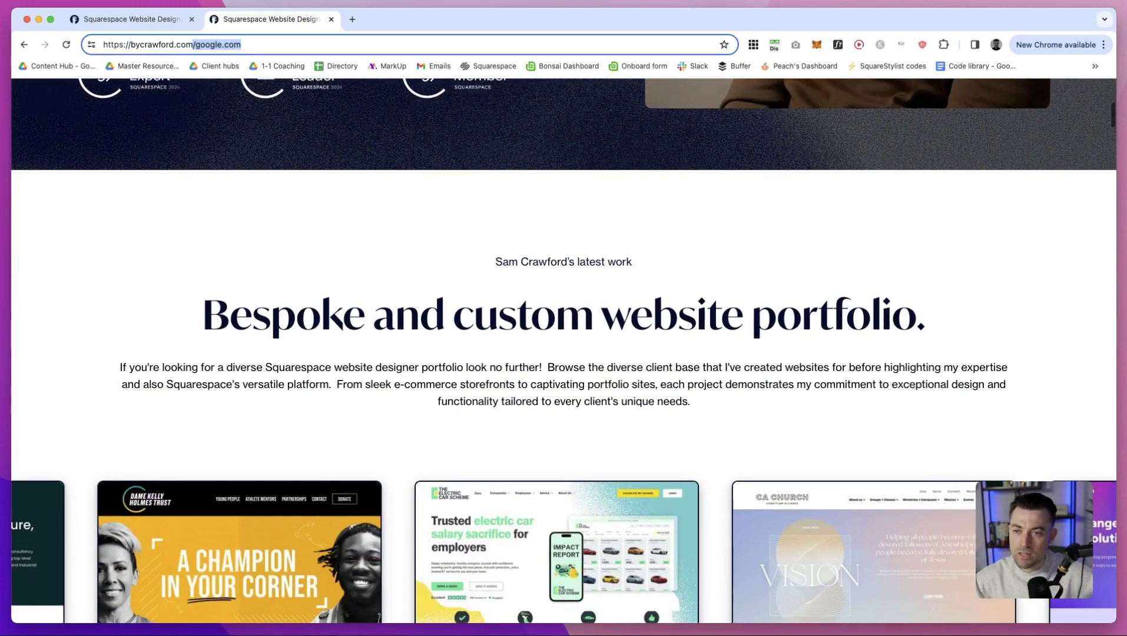
click(132, 17)
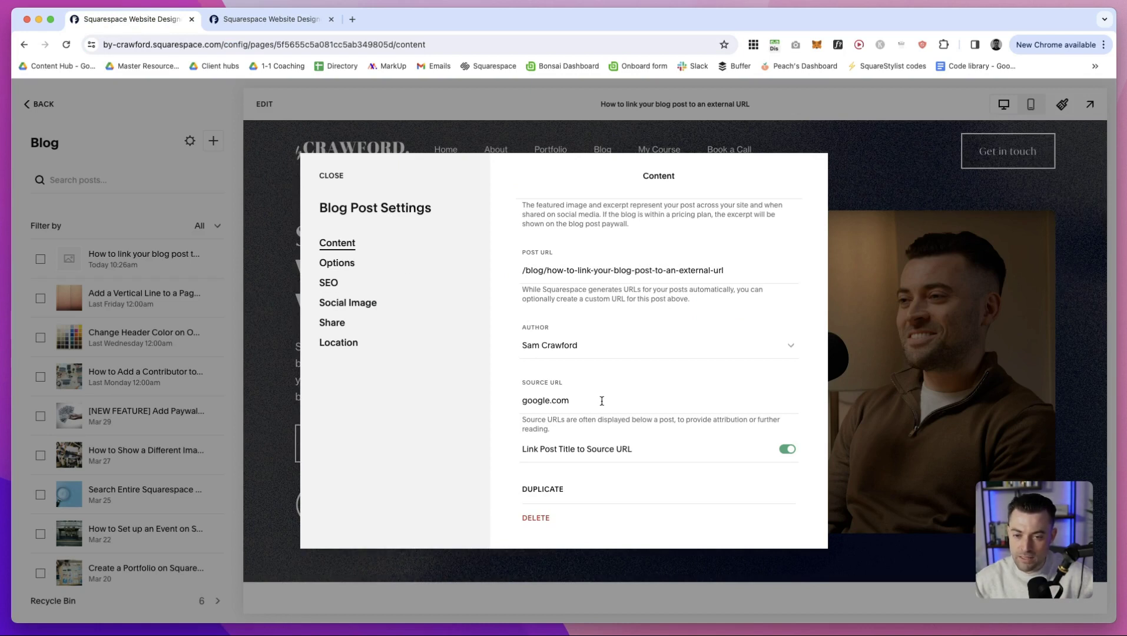
double_click(550, 402)
key(super+c)
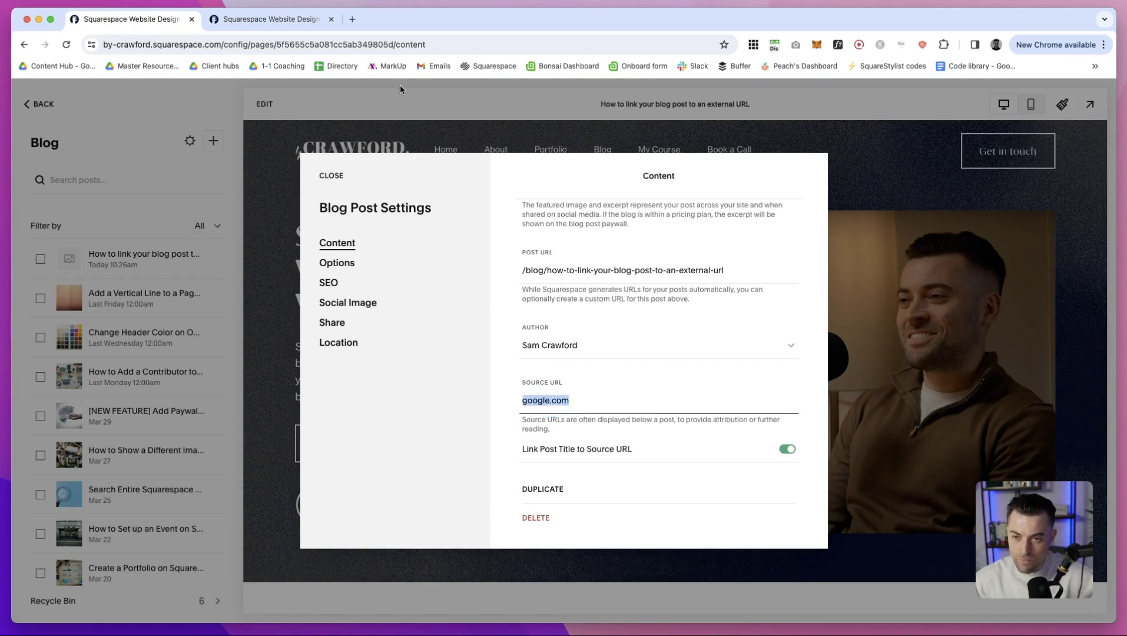
click(352, 19)
key(super+v)
key(Return)
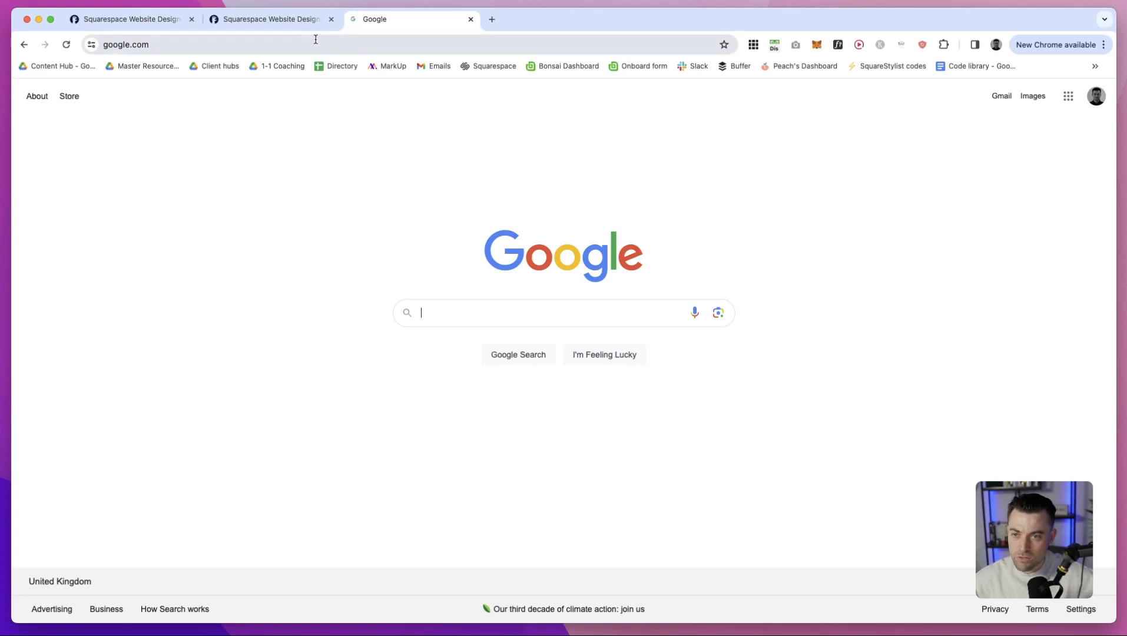
click(311, 42)
key(super+c)
click(126, 17)
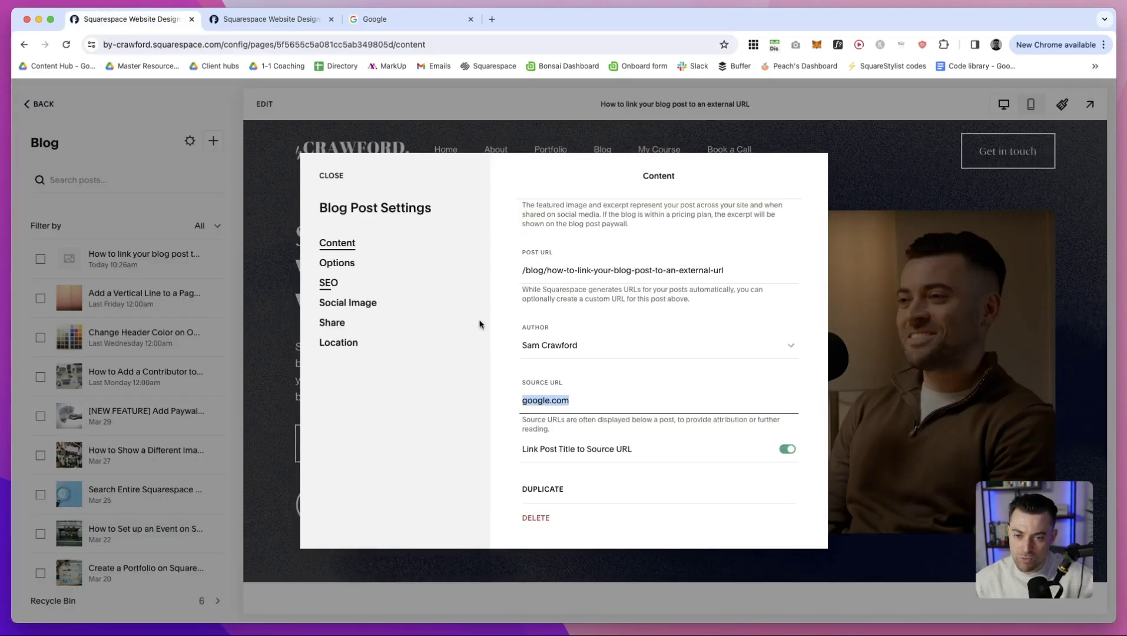
key(super+v)
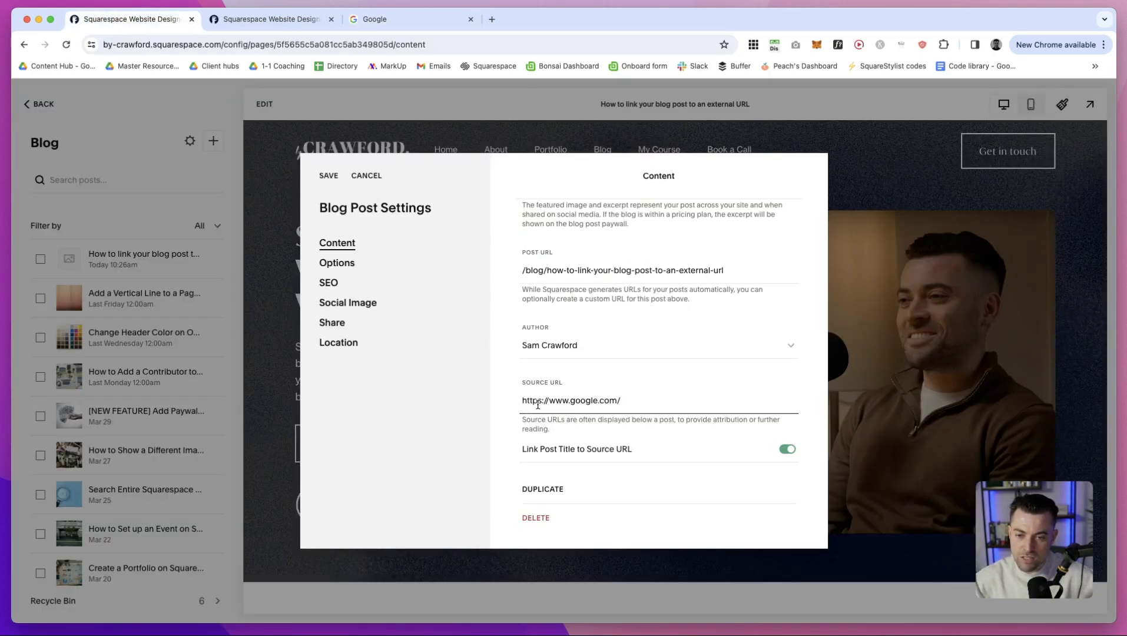
click(328, 175)
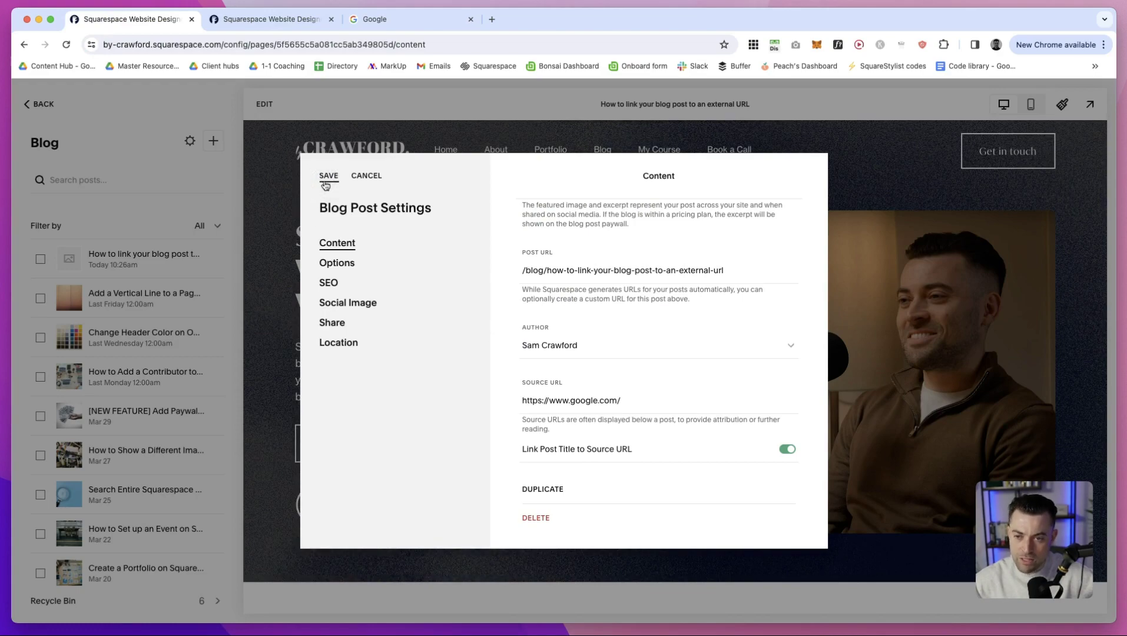
click(260, 19)
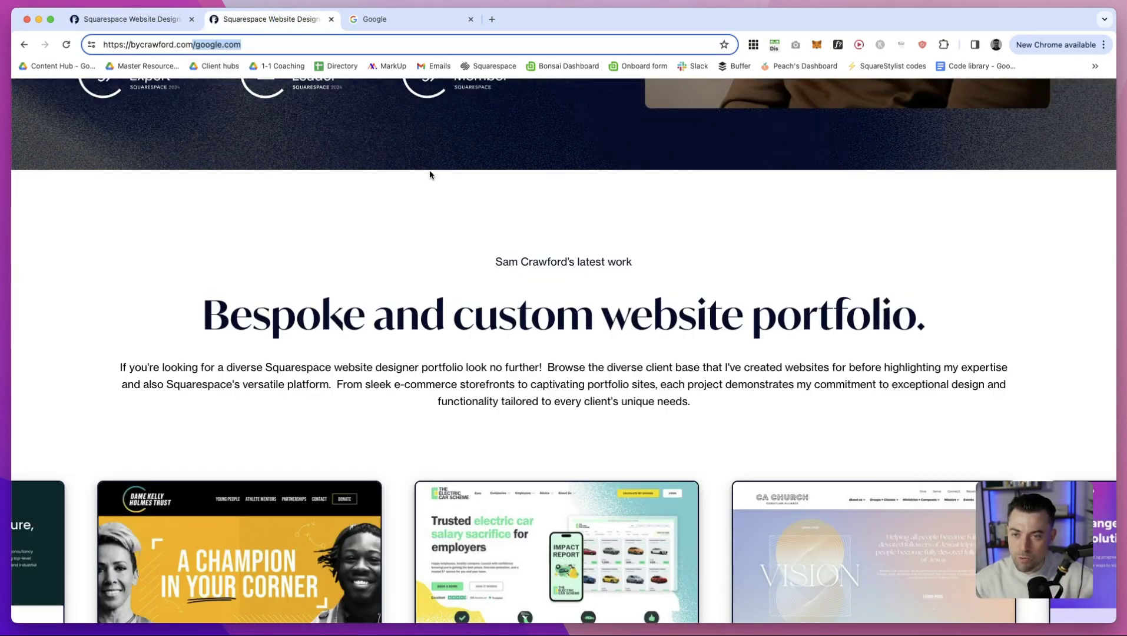
Reload the live site, open Blog, and follow the post title to the Google homepage.
key(Return)
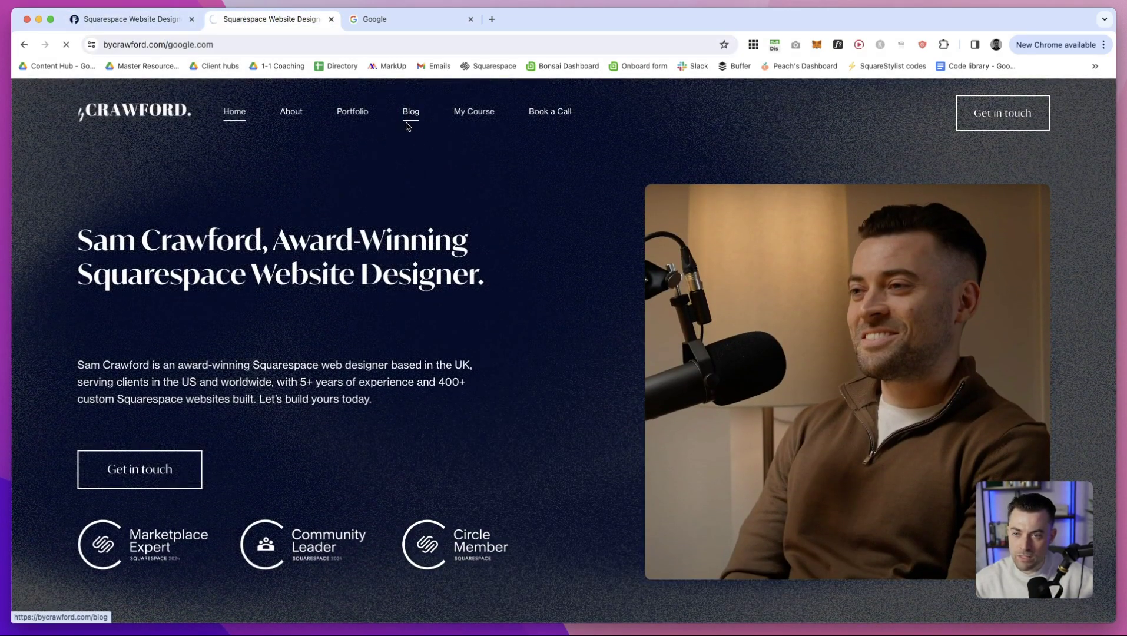
click(412, 111)
scroll(342, 333, down, 5)
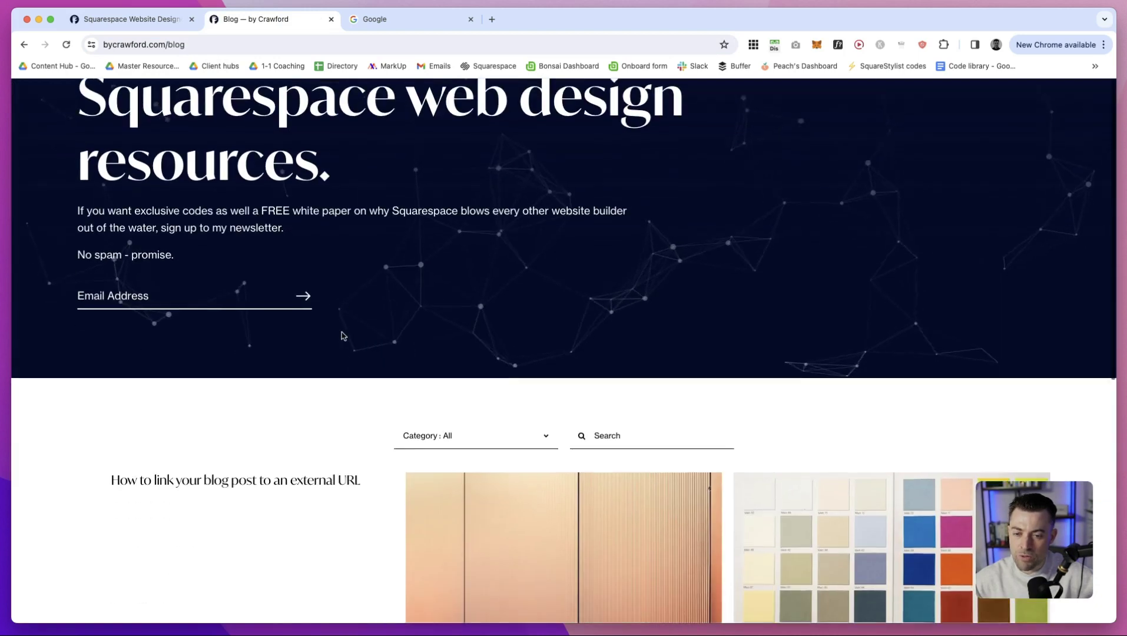
click(211, 458)
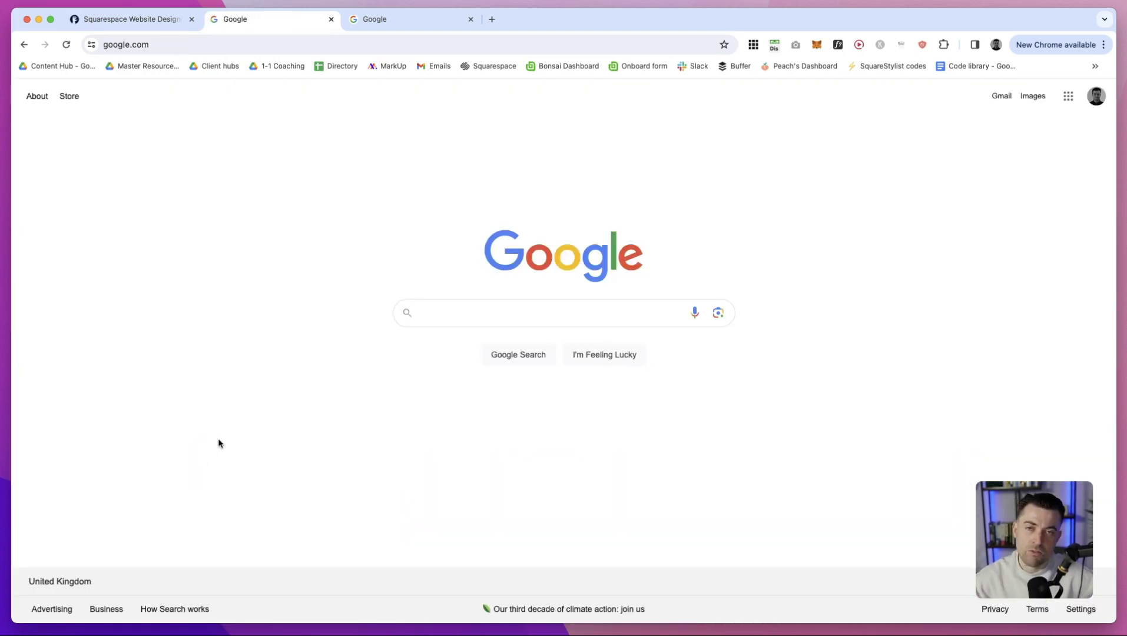